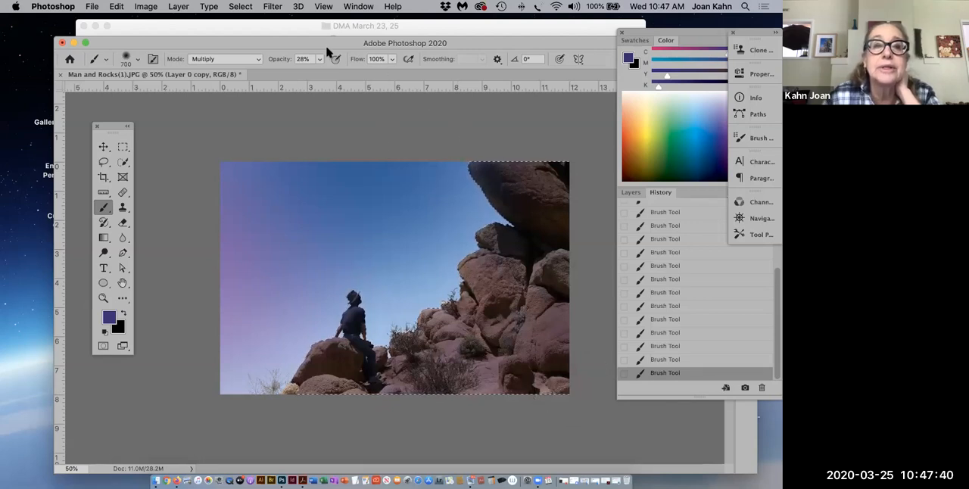
Check which saved selections are available for loading in the Man and Rocks document, without loading any.
{"action": "left_click", "coordinate": [241, 7]}
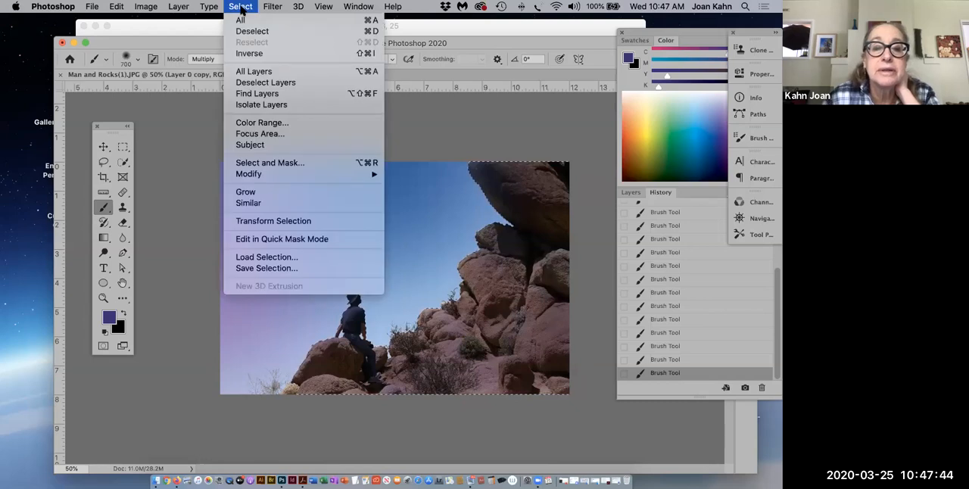
{"action": "left_click", "coordinate": [246, 259]}
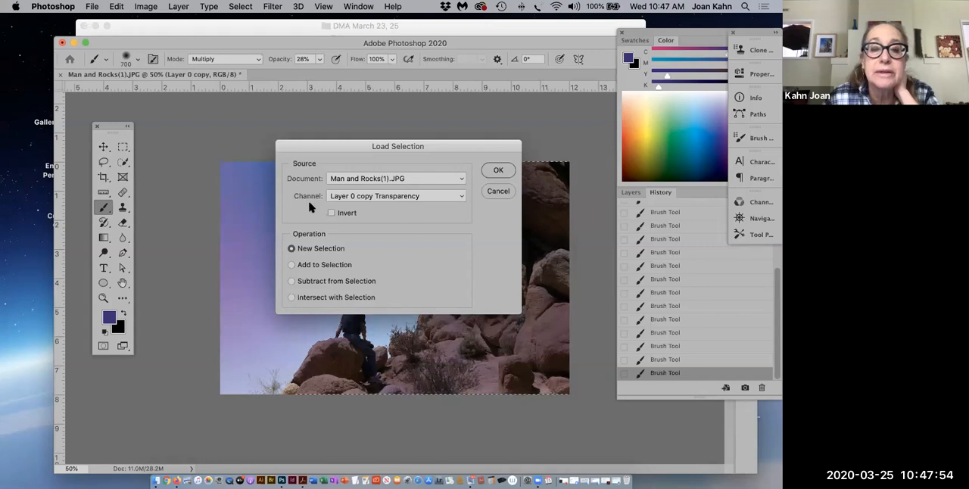
{"action": "left_click", "coordinate": [463, 198]}
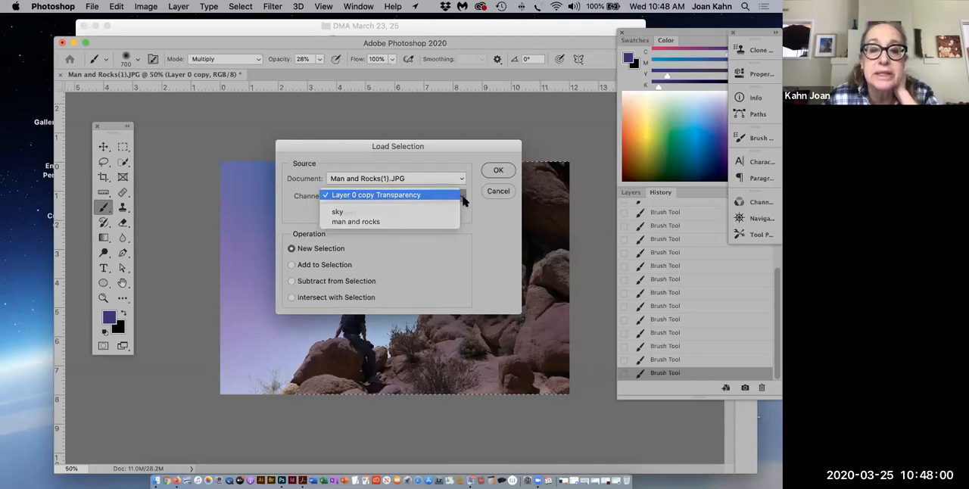
{"action": "left_click", "coordinate": [463, 199]}
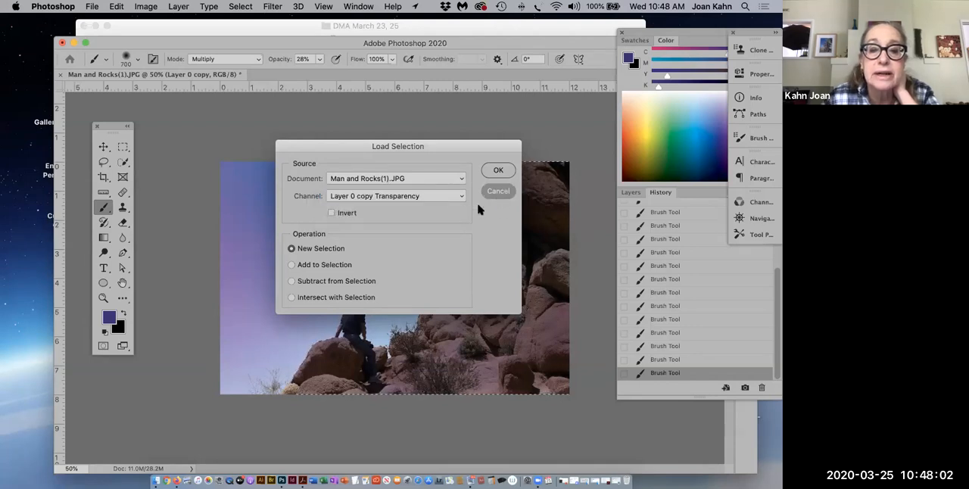
{"action": "left_click", "coordinate": [497, 193]}
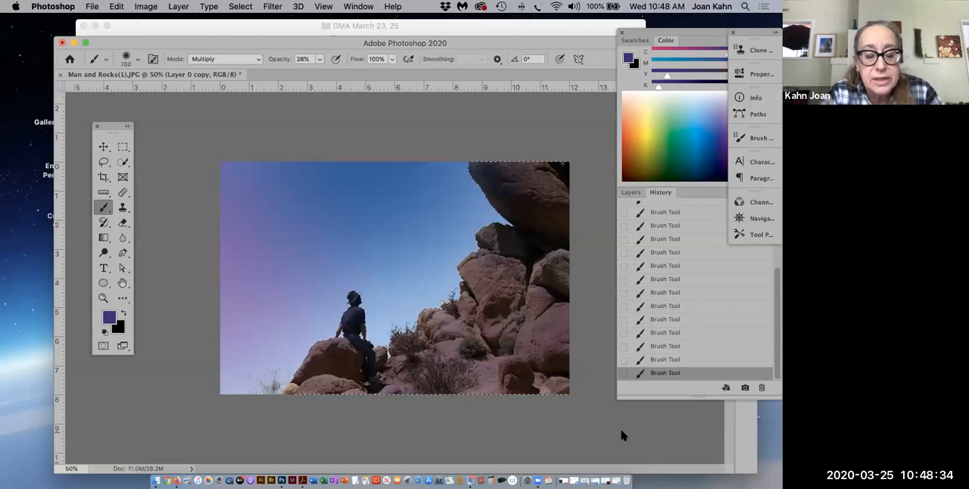
Clear the current selection and select the small boulder at the photo's lower right edge with the Quick Selection tool.
{"action": "key", "text": "super+d"}
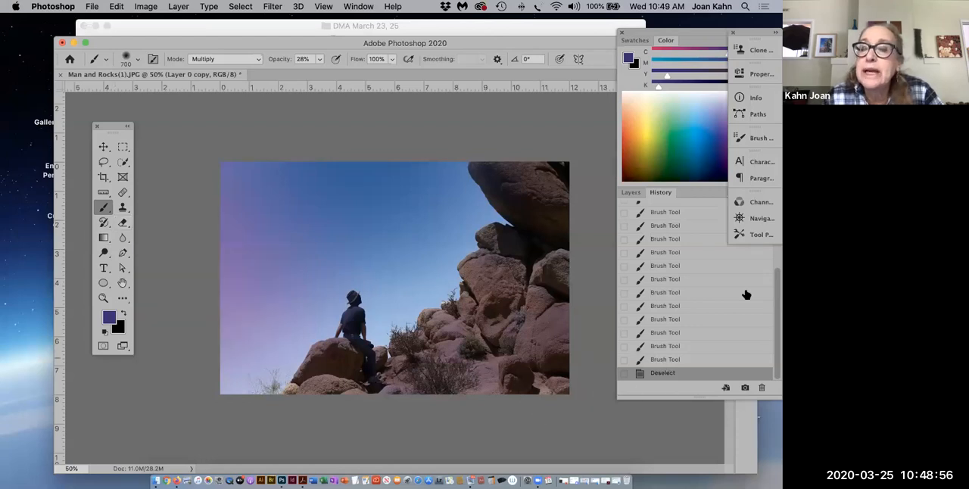
{"action": "left_click", "coordinate": [630, 193]}
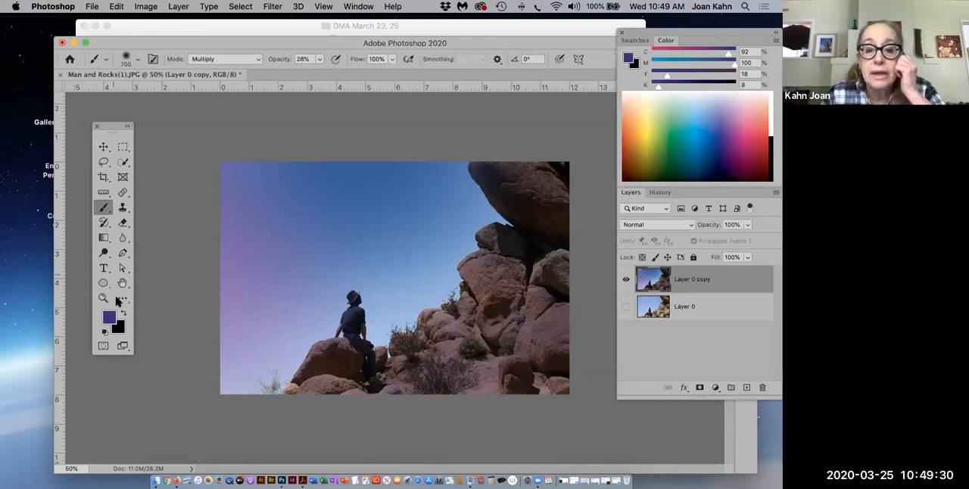
{"action": "left_click", "coordinate": [122, 162]}
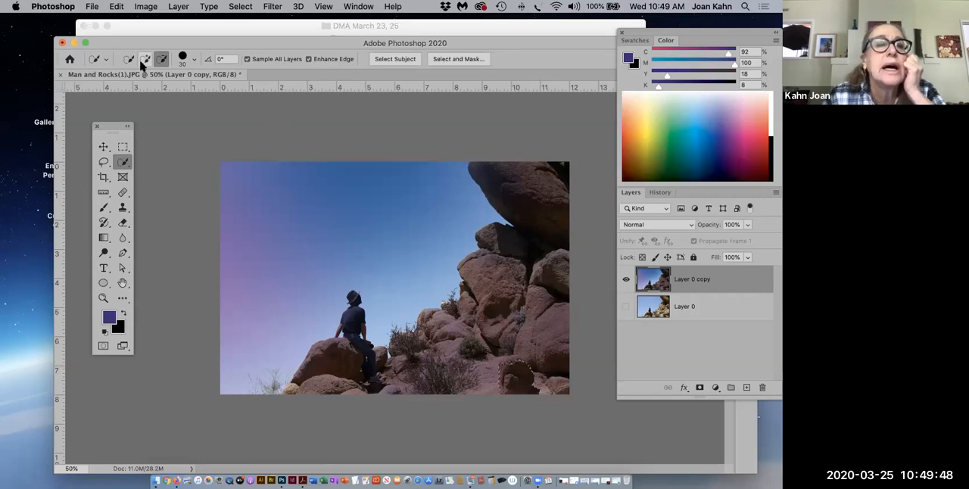
{"action": "left_click", "coordinate": [144, 59]}
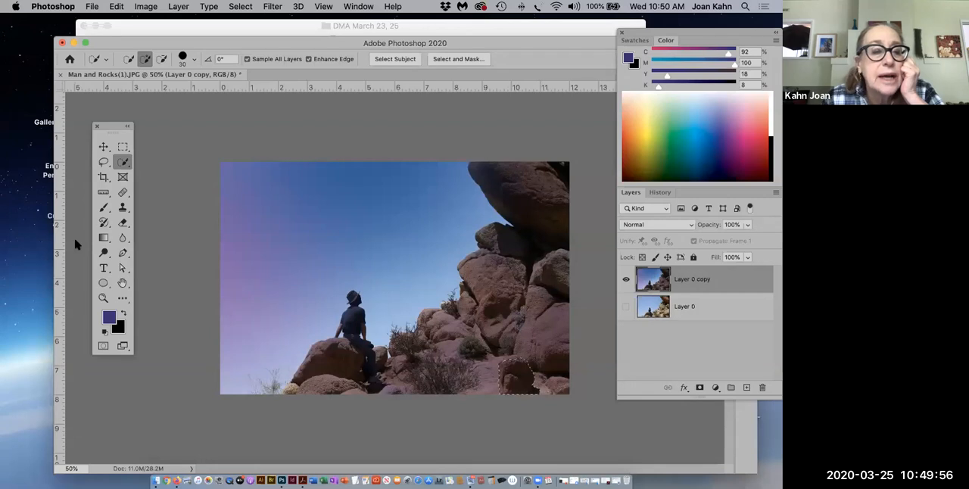
Refine the boulder selection up close by subtracting the shadow on the ground at its lower right.
{"action": "left_click", "coordinate": [103, 297]}
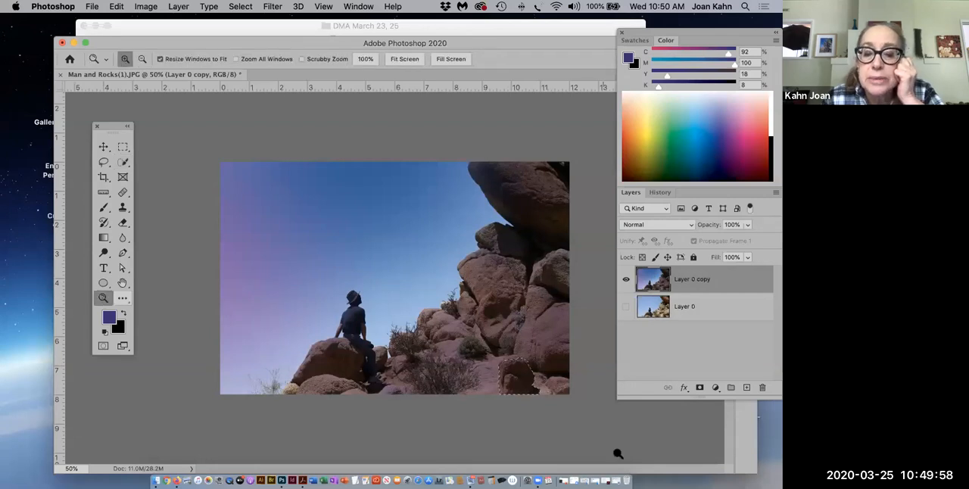
{"action": "left_click_drag", "start_coordinate": [475, 390], "coordinate": [601, 426]}
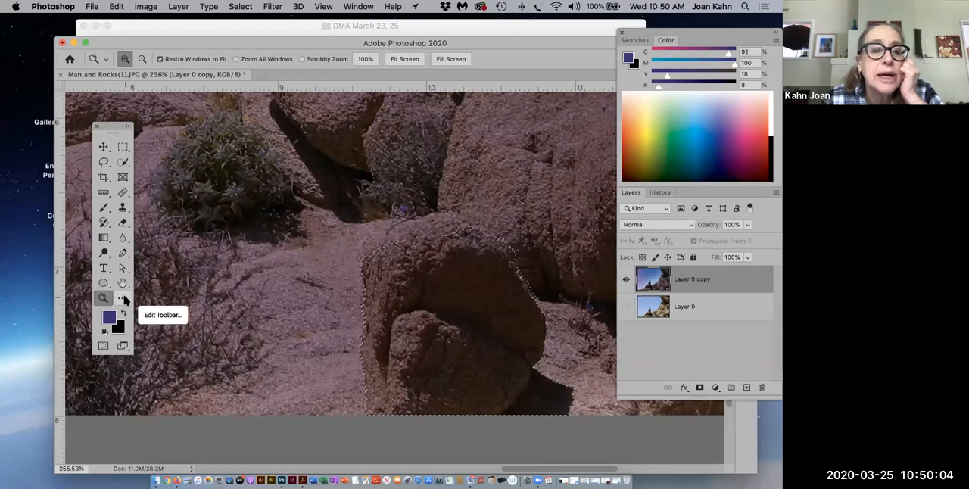
{"action": "left_click", "coordinate": [122, 162]}
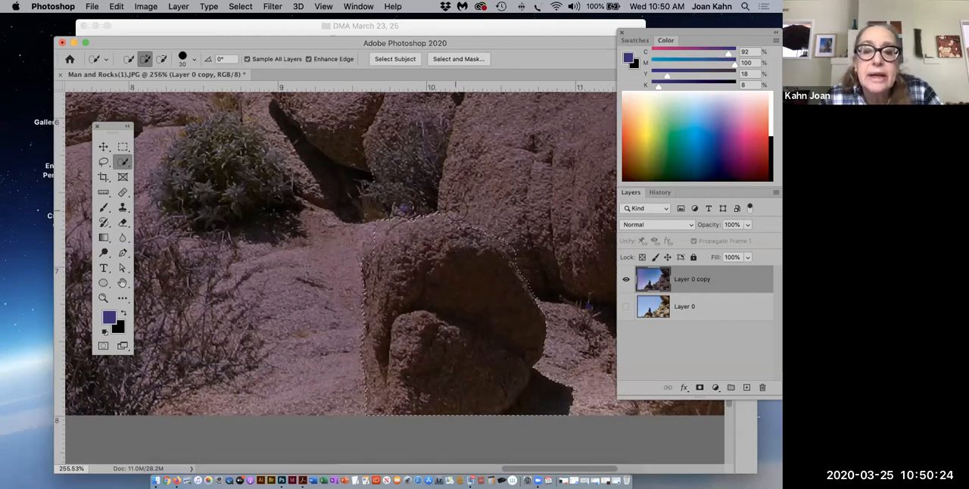
{"action": "key", "text": "alt"}
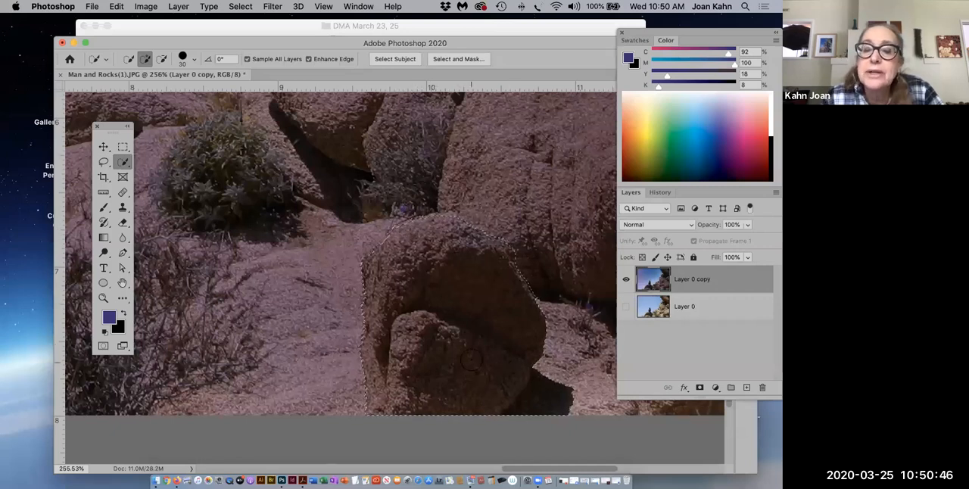
{"action": "scroll", "coordinate": [471, 361], "scroll_direction": "down", "scroll_amount": 3}
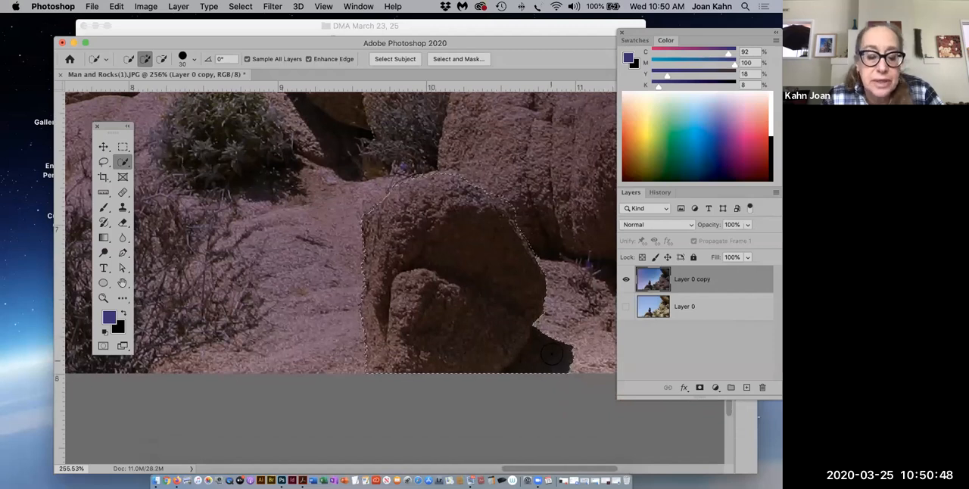
{"action": "key", "text": "alt"}
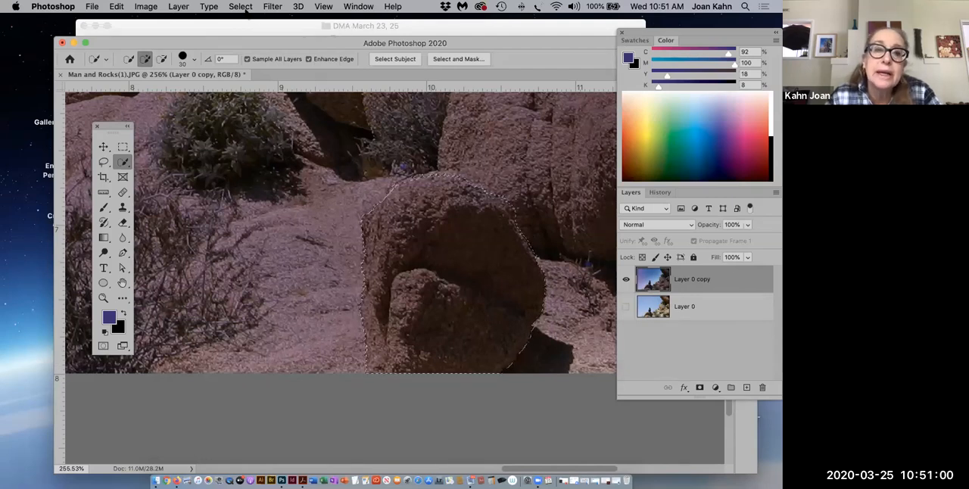
Save the boulder selection as a new channel named rock.
{"action": "left_click", "coordinate": [241, 7]}
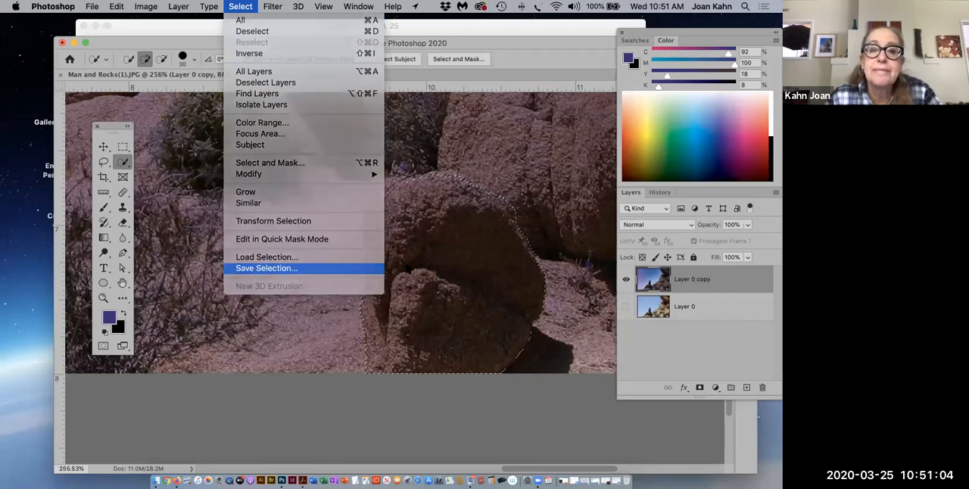
{"action": "left_click", "coordinate": [247, 270]}
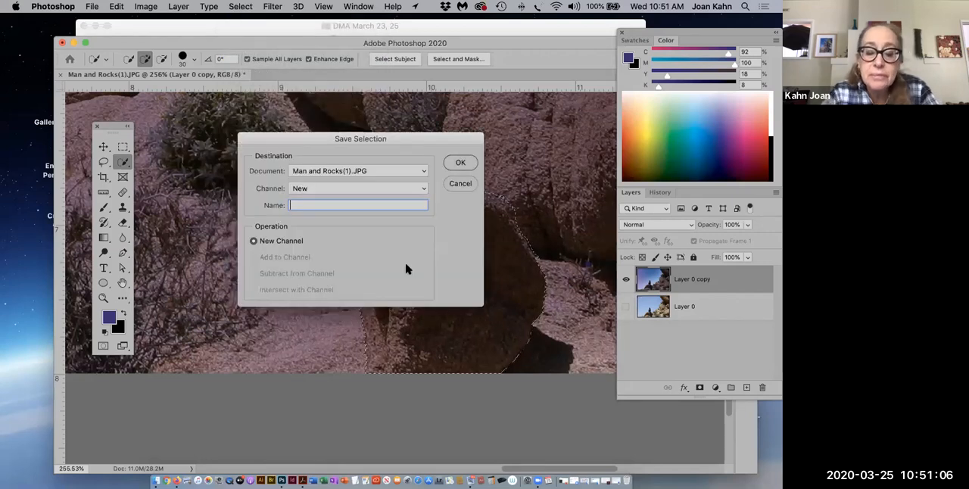
{"action": "type", "text": "rock"}
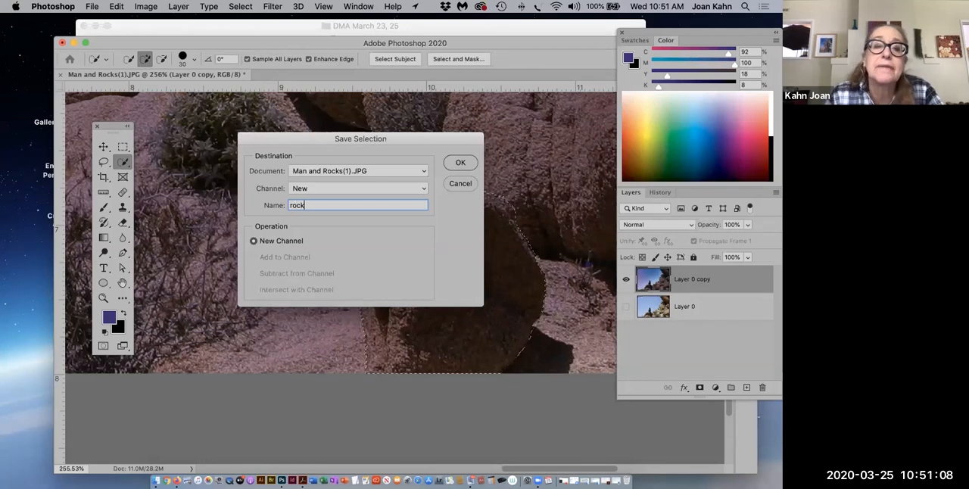
{"action": "left_click", "coordinate": [460, 163]}
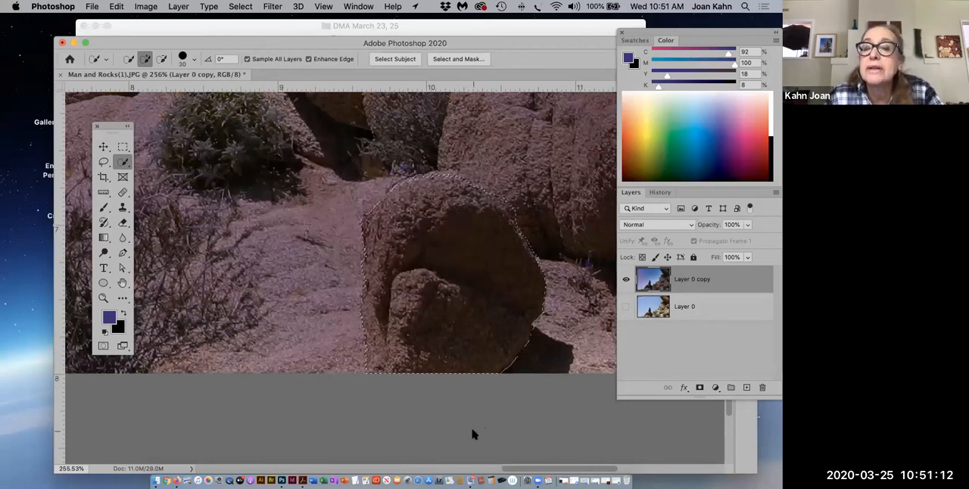
Create a new layer and paste onto it the selected boulder copied from the Layer 0 copy layer.
{"action": "left_click", "coordinate": [747, 388]}
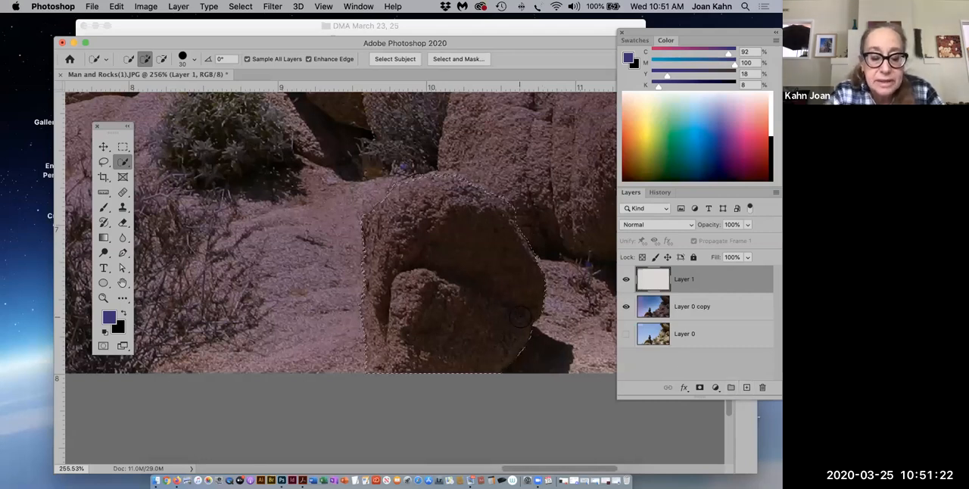
{"action": "key", "text": "super+c"}
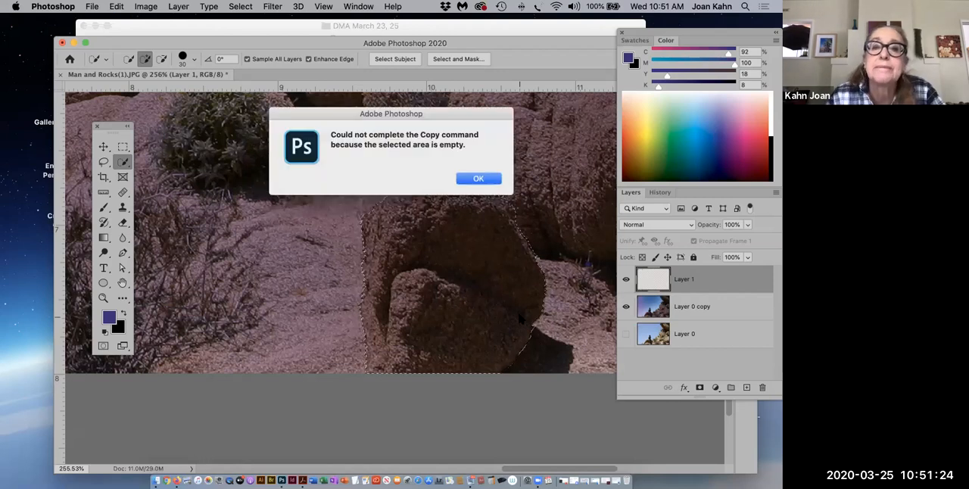
{"action": "key", "text": "Return"}
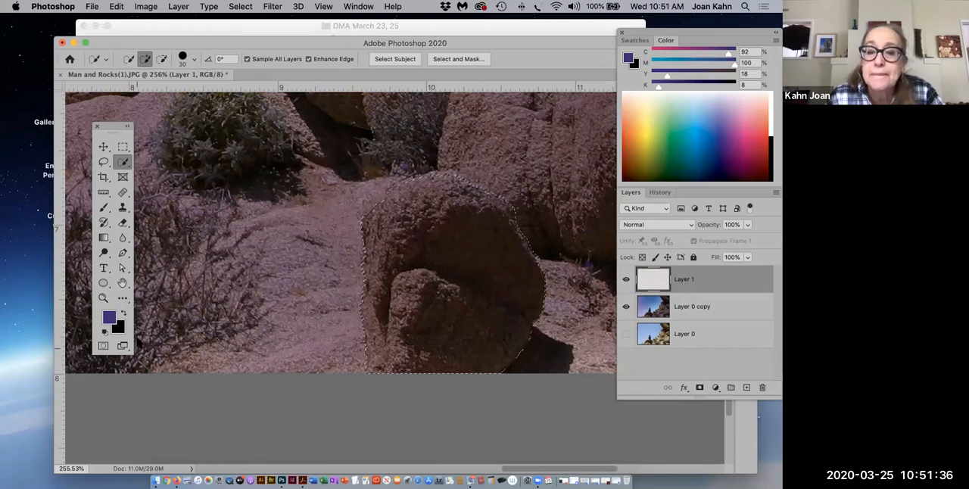
{"action": "left_click", "coordinate": [698, 311]}
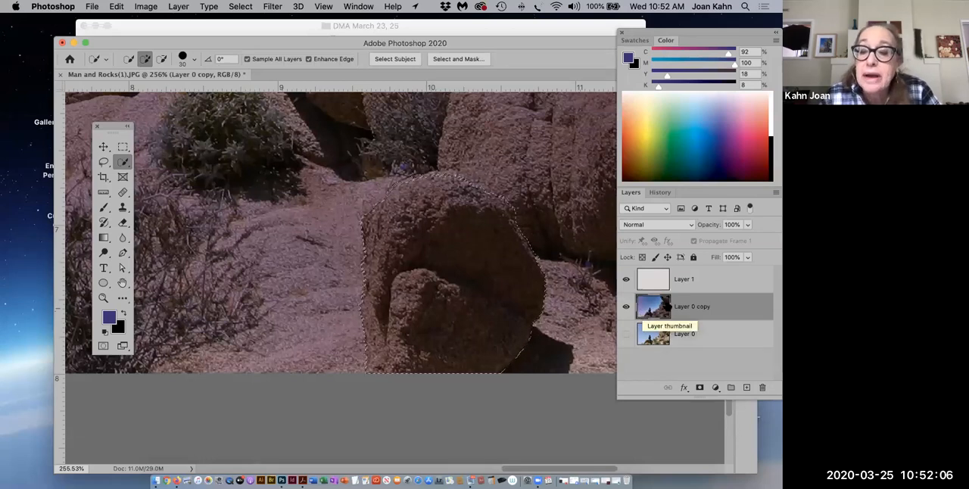
{"action": "left_click", "coordinate": [686, 282]}
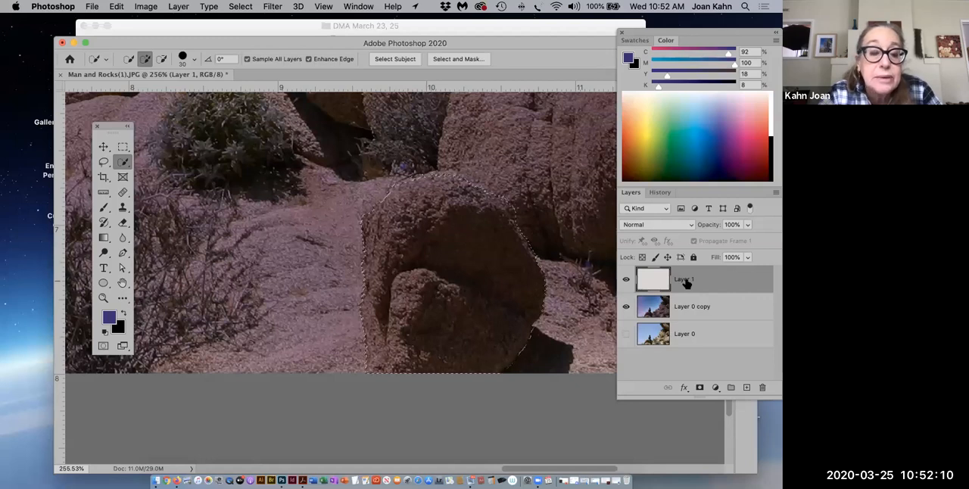
{"action": "key", "text": "super+z"}
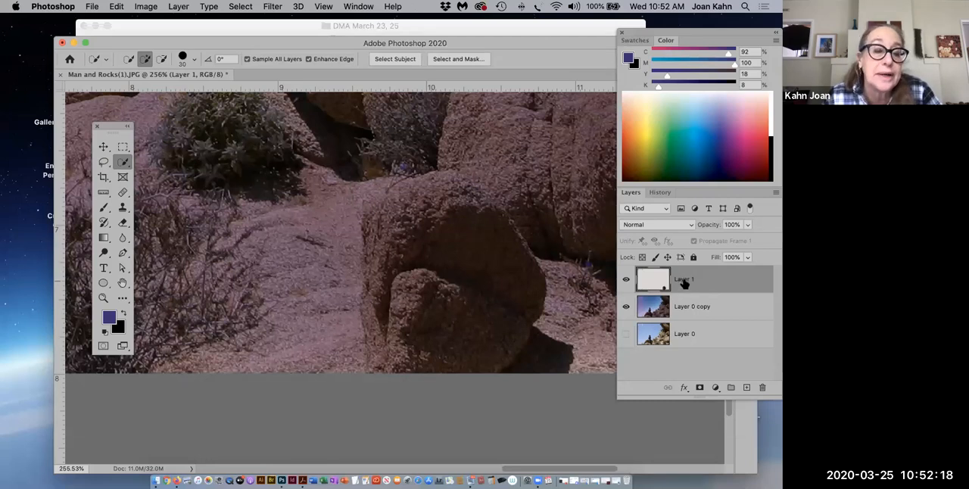
Apply a green Outer Glow layer style to the boulder on Layer 1, with opacity 23% and spread 31%.
{"action": "left_click", "coordinate": [179, 7]}
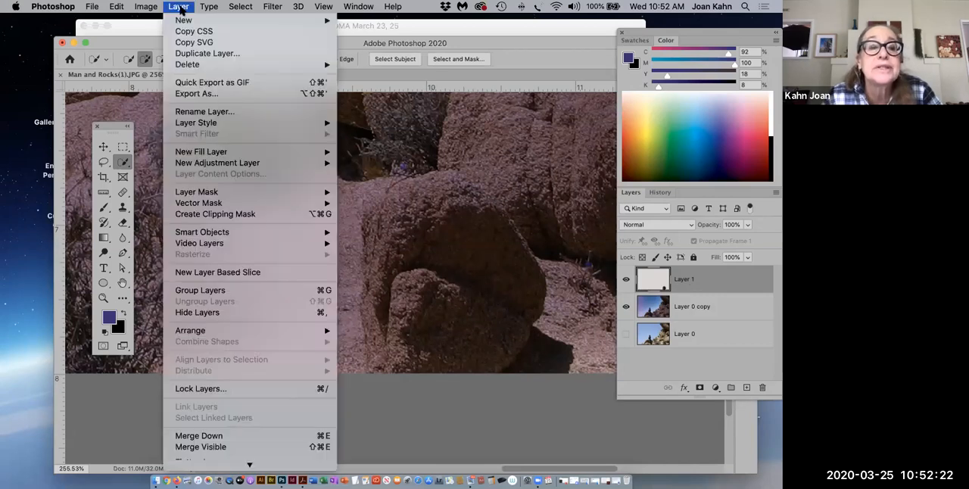
{"action": "mouse_move", "coordinate": [182, 20]}
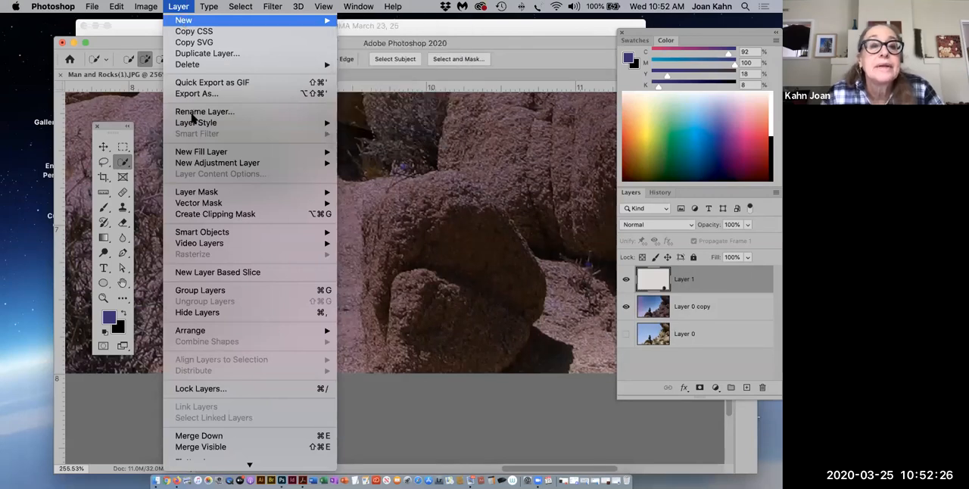
{"action": "mouse_move", "coordinate": [195, 127]}
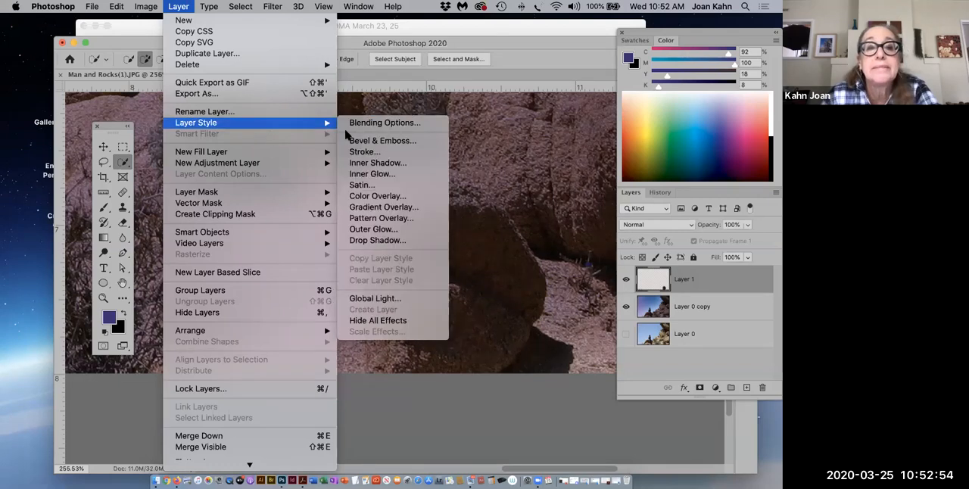
{"action": "mouse_move", "coordinate": [323, 123]}
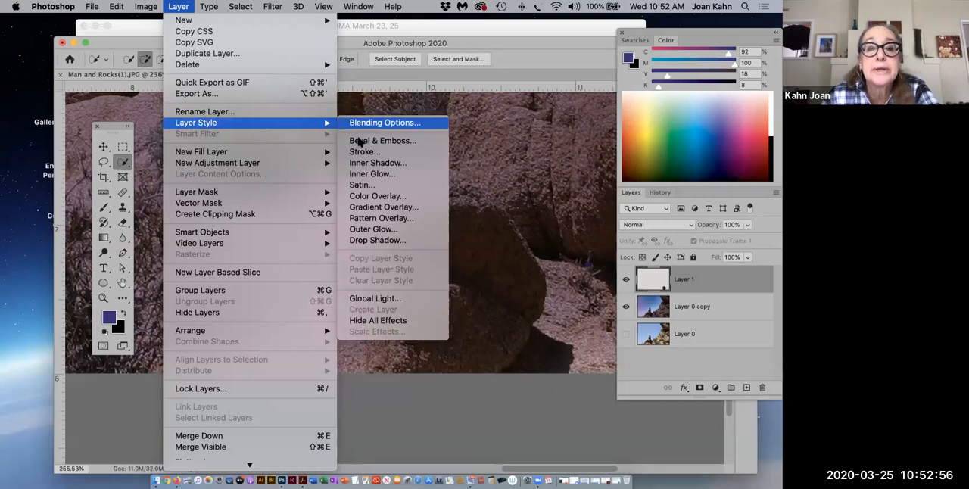
{"action": "left_click", "coordinate": [385, 234]}
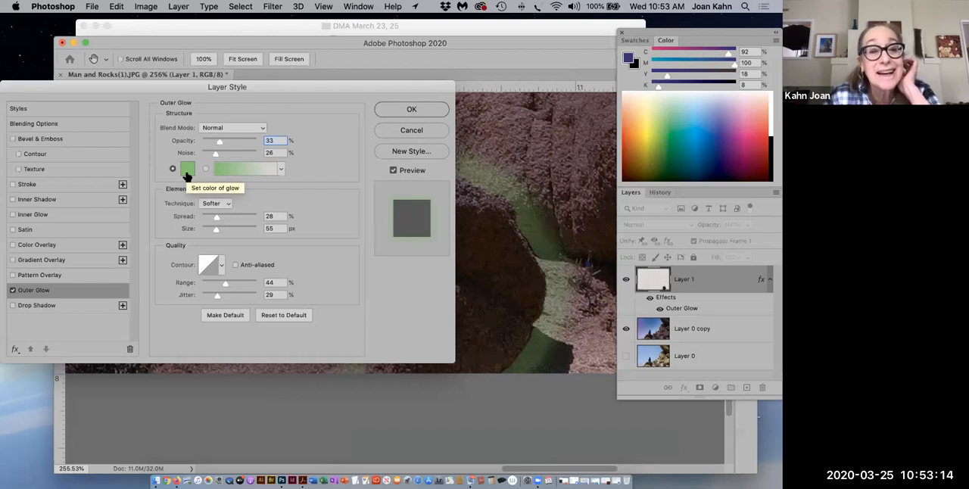
{"action": "left_click", "coordinate": [218, 142]}
{"action": "left_click_drag", "start_coordinate": [268, 86], "coordinate": [179, 67]}
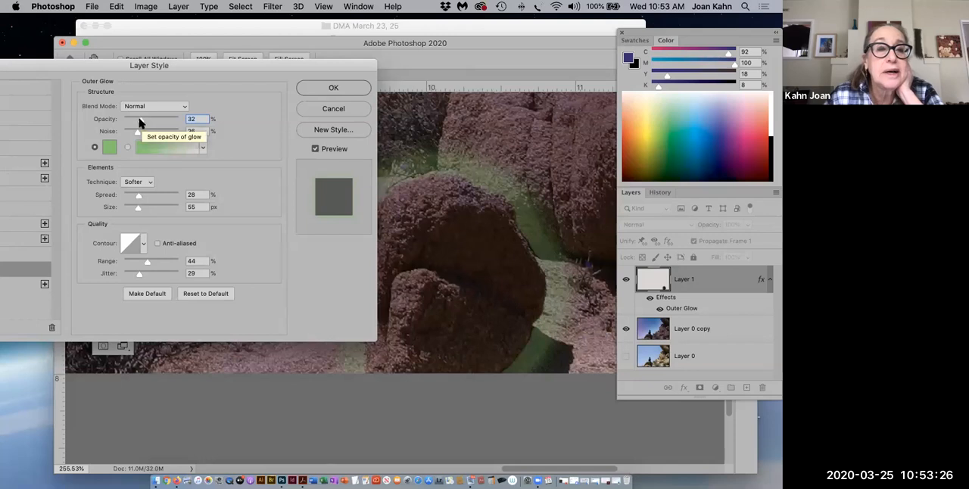
{"action": "left_click_drag", "start_coordinate": [139, 122], "coordinate": [137, 122]}
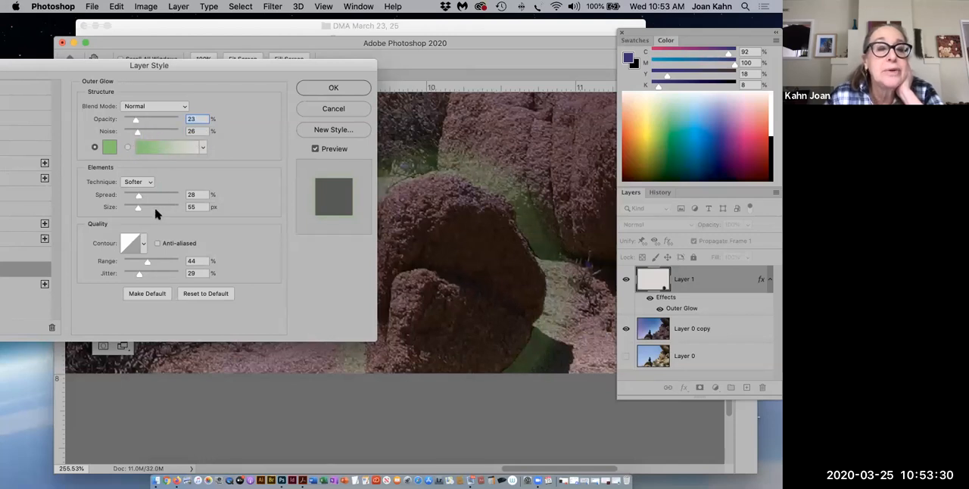
{"action": "left_click_drag", "start_coordinate": [137, 198], "coordinate": [140, 199]}
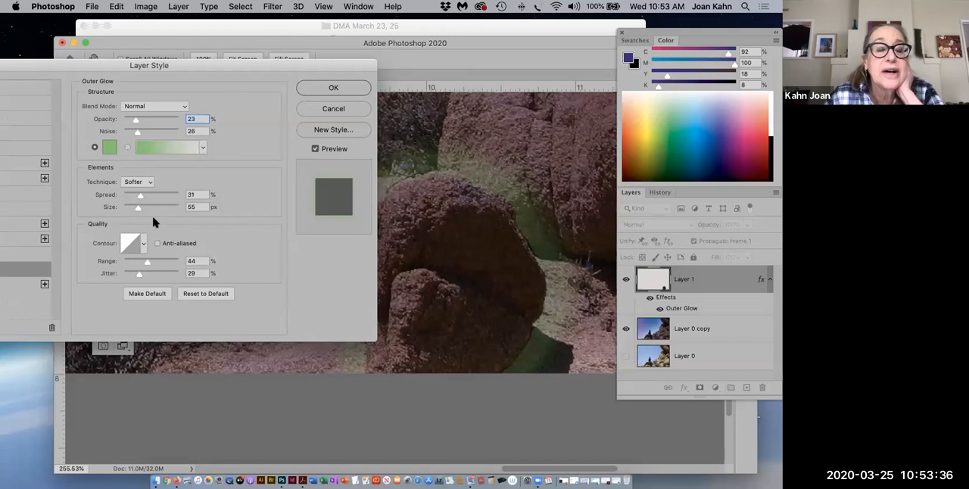
{"action": "left_click", "coordinate": [313, 91]}
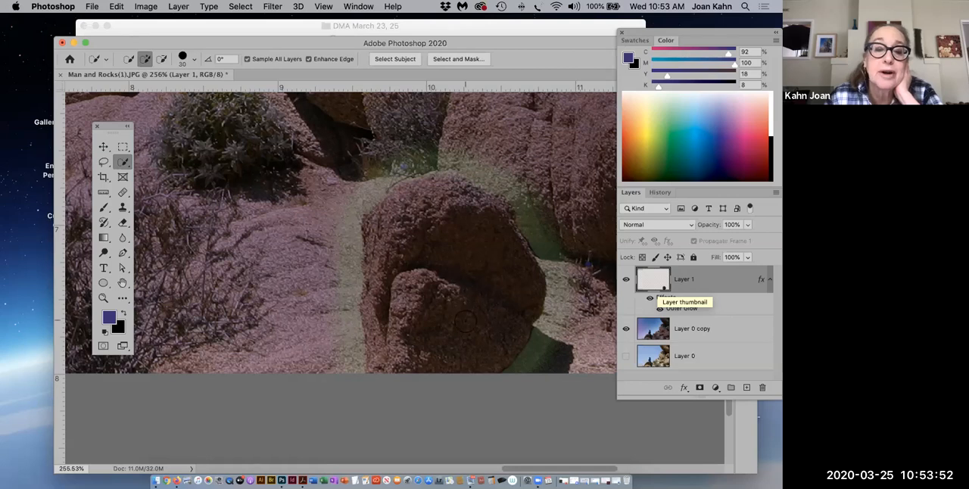
Load the saved rock channel as a new selection with the Layer 0 copy layer active.
{"action": "left_click", "coordinate": [702, 330]}
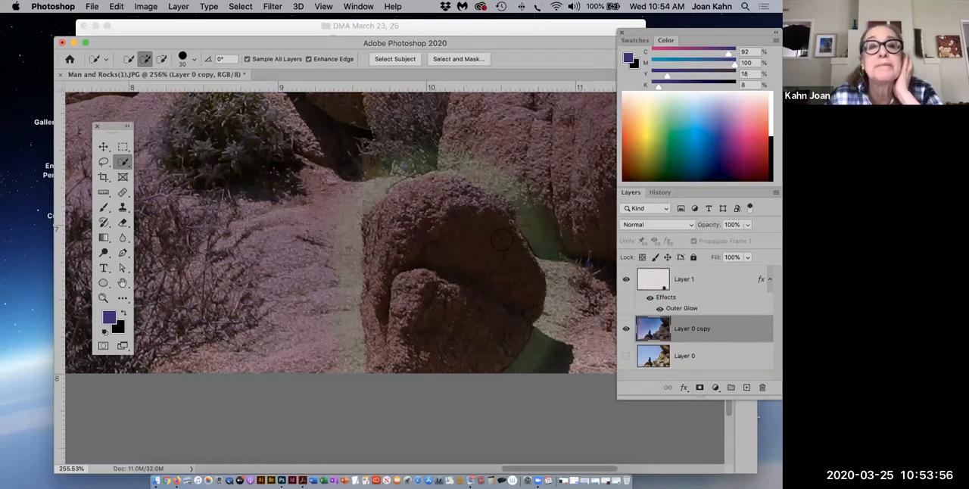
{"action": "left_click", "coordinate": [241, 7]}
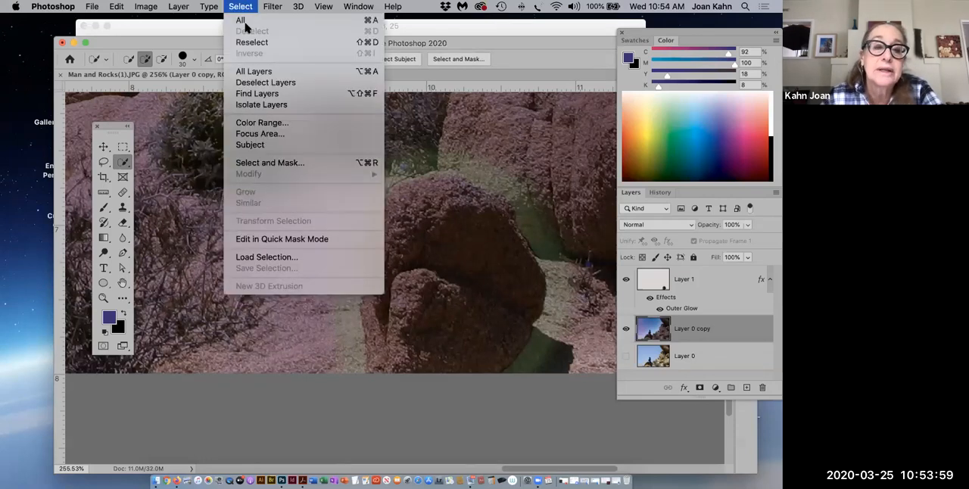
{"action": "left_click", "coordinate": [258, 257]}
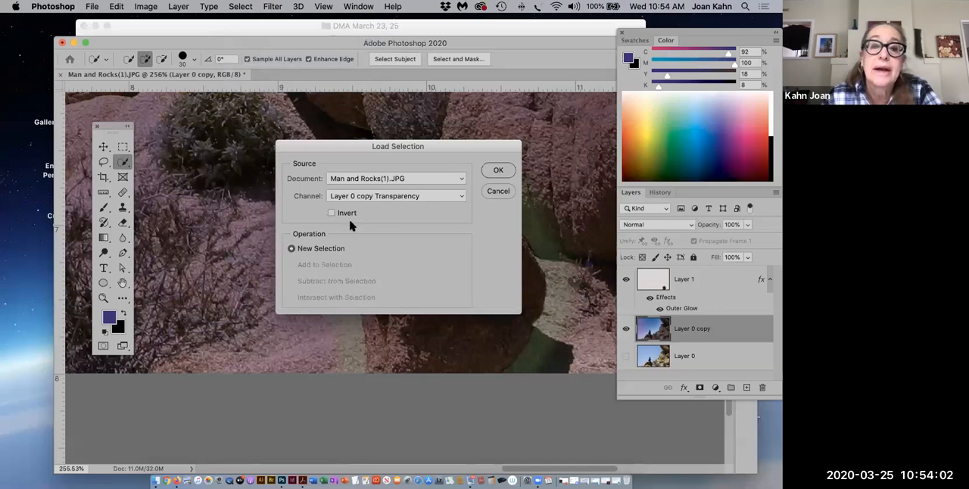
{"action": "left_click", "coordinate": [454, 198]}
{"action": "left_click", "coordinate": [409, 231]}
{"action": "left_click", "coordinate": [501, 171]}
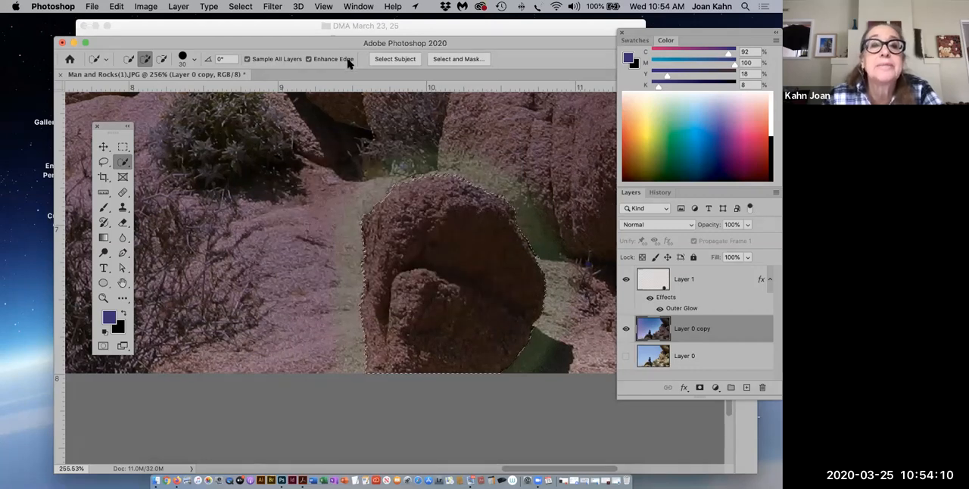
Choose a light green foreground colour (C 51, M 0, Y 76, K 0) and set the Brush to 19% opacity and size 200.
{"action": "left_click", "coordinate": [664, 125]}
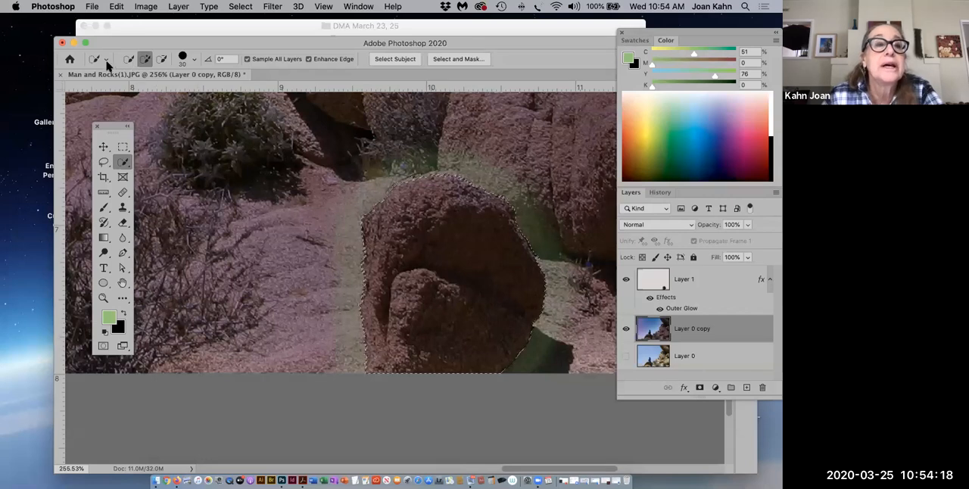
{"action": "left_click", "coordinate": [103, 209]}
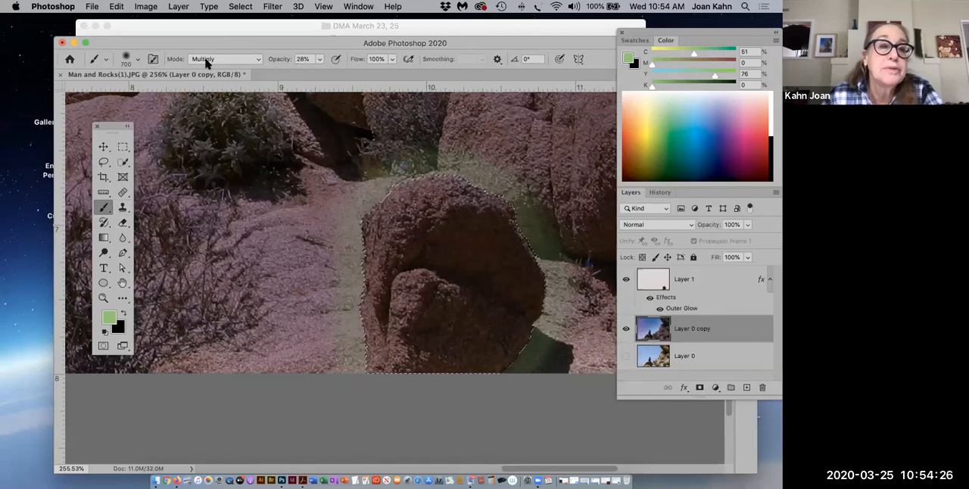
{"action": "left_click", "coordinate": [319, 59]}
{"action": "left_click_drag", "start_coordinate": [316, 75], "coordinate": [314, 75]}
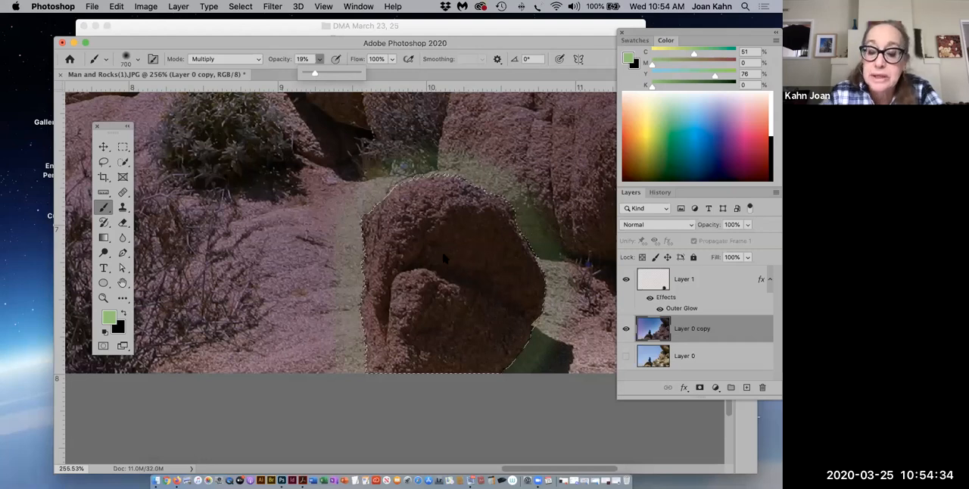
{"action": "key", "text": "bracketleft"}
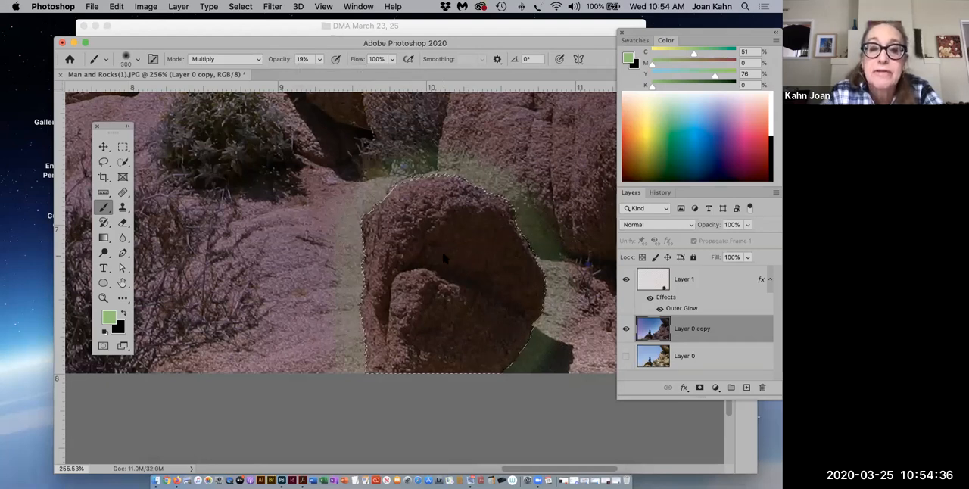
{"action": "key", "text": "bracketleft"}
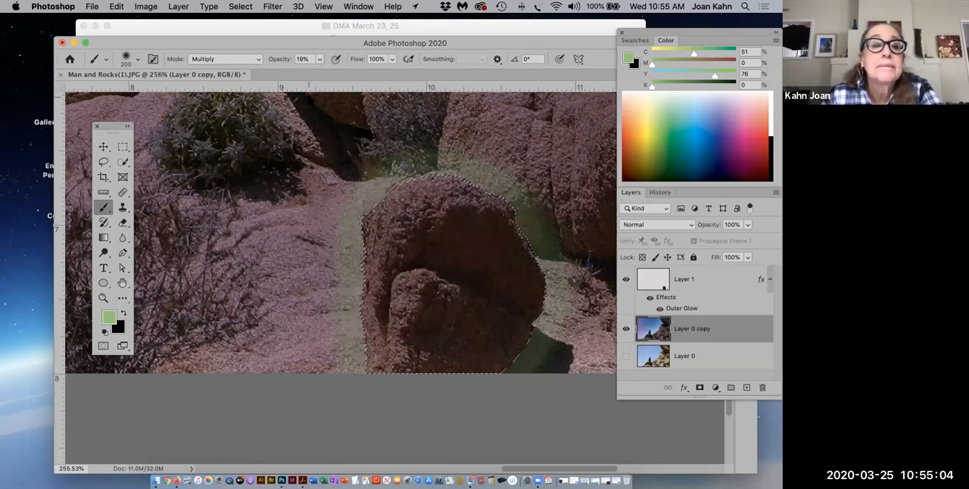
Set the brush opacity to 38% and dab green inside the boulder selection on the Layer 0 copy layer.
{"action": "left_click", "coordinate": [320, 61]}
{"action": "left_click_drag", "start_coordinate": [318, 73], "coordinate": [329, 73]}
{"action": "left_click", "coordinate": [434, 223]}
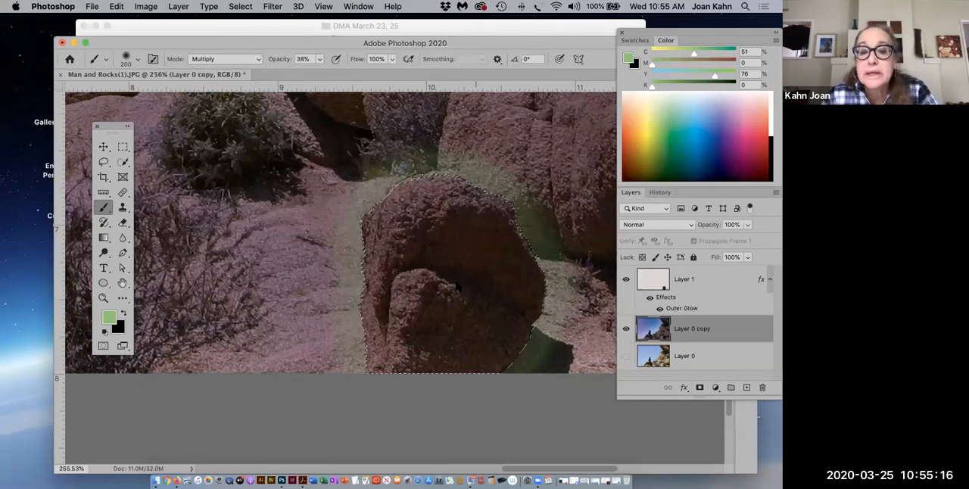
Paint green over the selected boulder on Layer 1 with the brush in Vivid Light mode, and deselect it.
{"action": "key", "text": "super+0"}
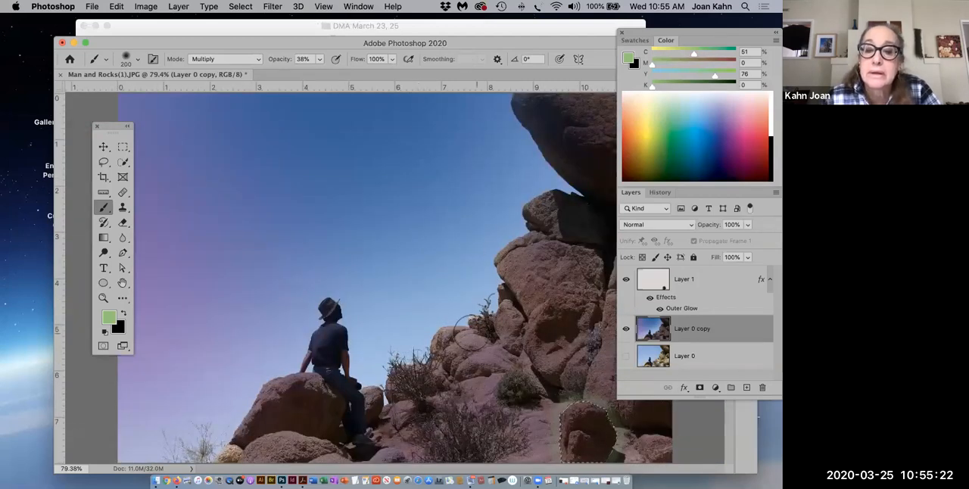
{"action": "left_click_drag", "start_coordinate": [456, 43], "coordinate": [328, 20]}
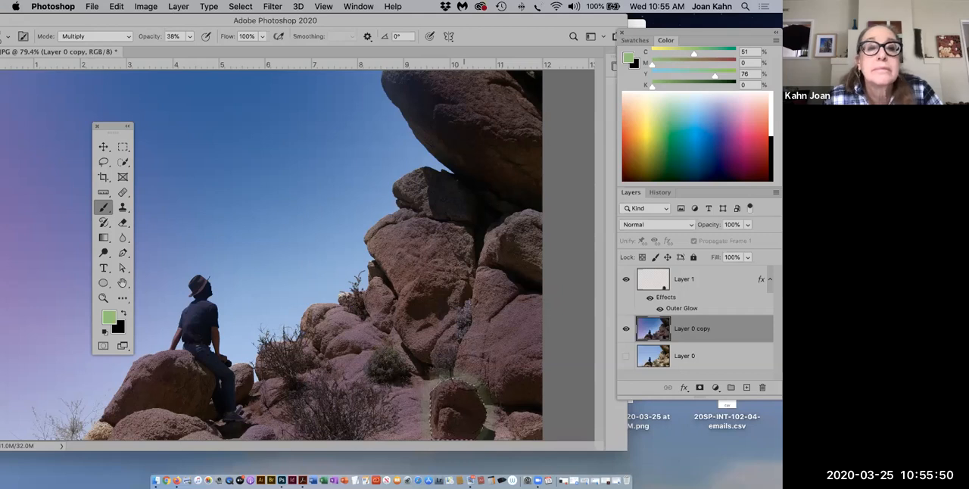
{"action": "left_click_drag", "start_coordinate": [356, 19], "coordinate": [376, 16]}
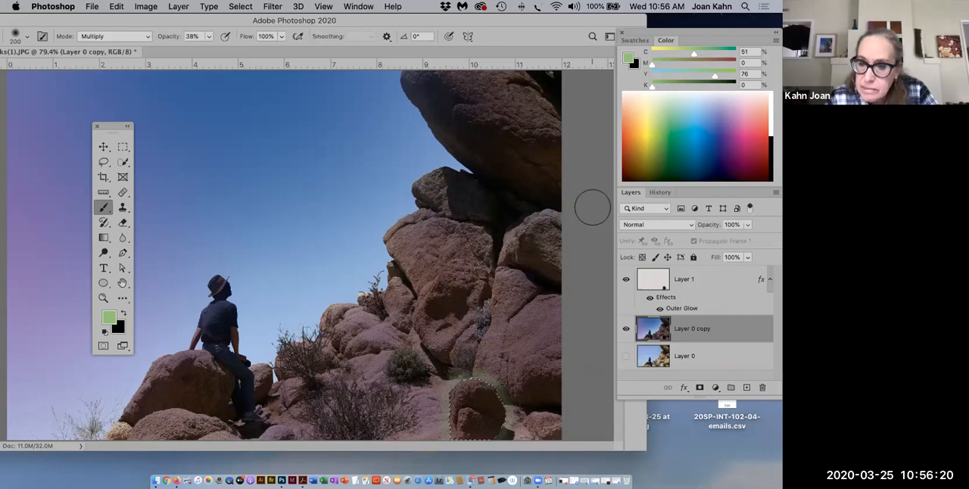
{"action": "left_click", "coordinate": [681, 282]}
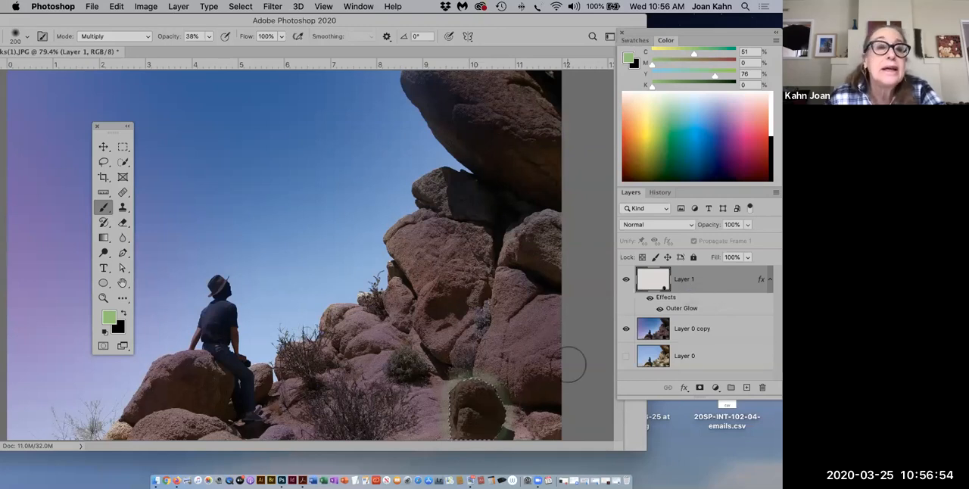
{"action": "left_click", "coordinate": [147, 41]}
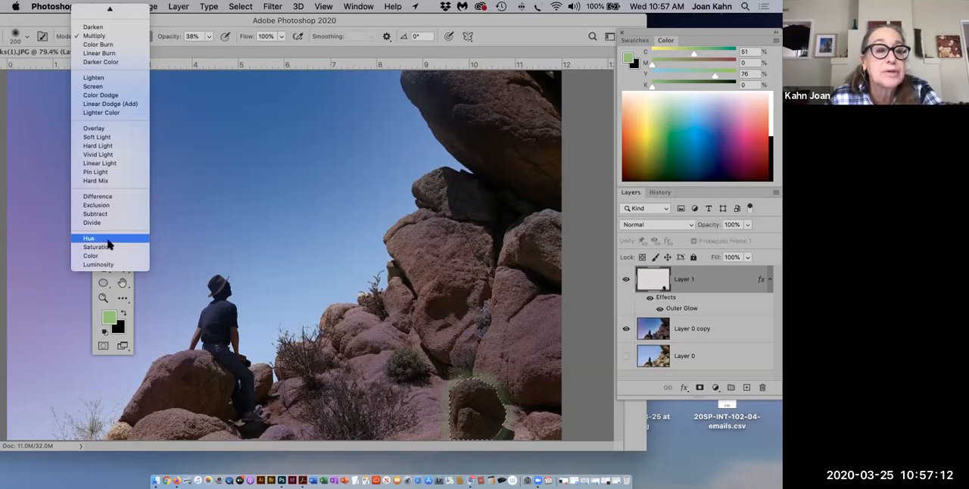
{"action": "left_click", "coordinate": [98, 154]}
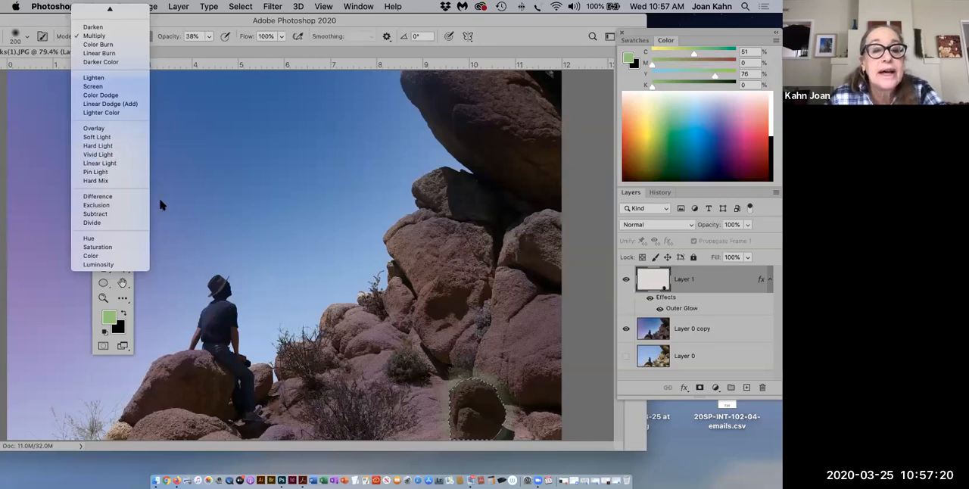
{"action": "mouse_move", "coordinate": [481, 390]}
{"action": "left_mouse_down"}
{"action": "mouse_move", "coordinate": [470, 404]}
{"action": "mouse_move", "coordinate": [474, 422]}
{"action": "mouse_move", "coordinate": [483, 419]}
{"action": "mouse_move", "coordinate": [482, 388]}
{"action": "mouse_move", "coordinate": [478, 409]}
{"action": "left_mouse_up"}
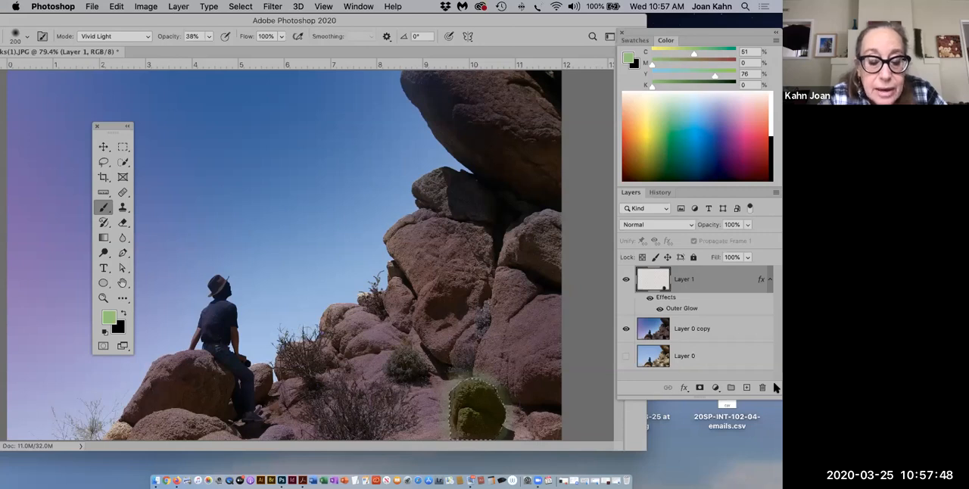
{"action": "key", "text": "super+d"}
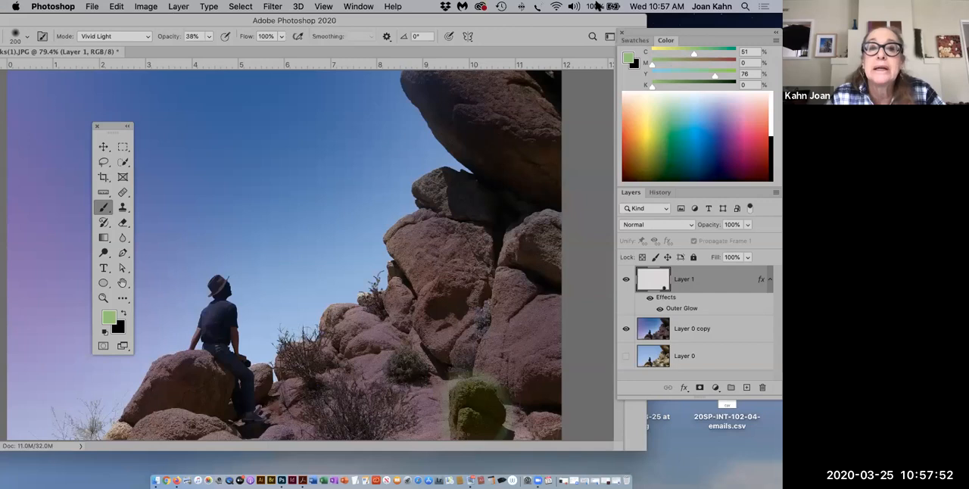
Save a Photoshop-format copy named Man and Rocks(1) Final.psd in the DMA March 23, 25 folder, keeping layers and alpha channels.
{"action": "left_click_drag", "start_coordinate": [390, 23], "coordinate": [416, 19]}
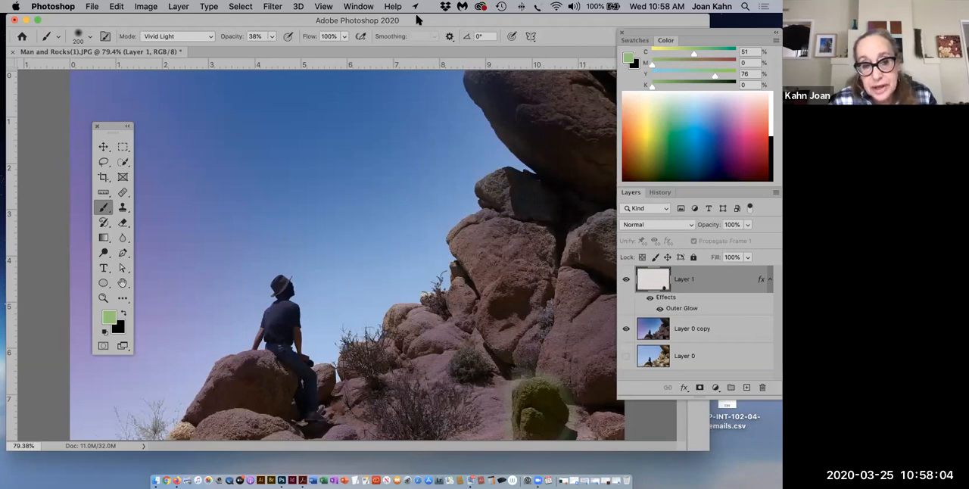
{"action": "left_click", "coordinate": [92, 7]}
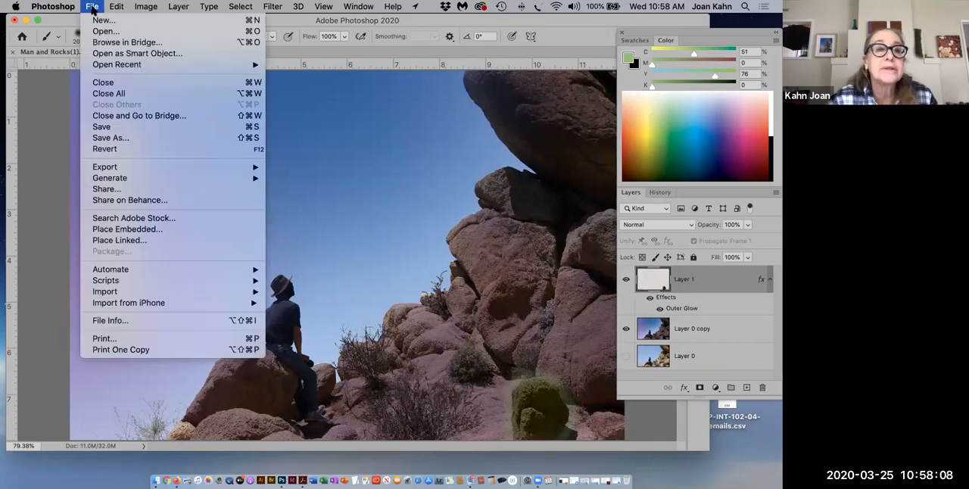
{"action": "left_click", "coordinate": [110, 138]}
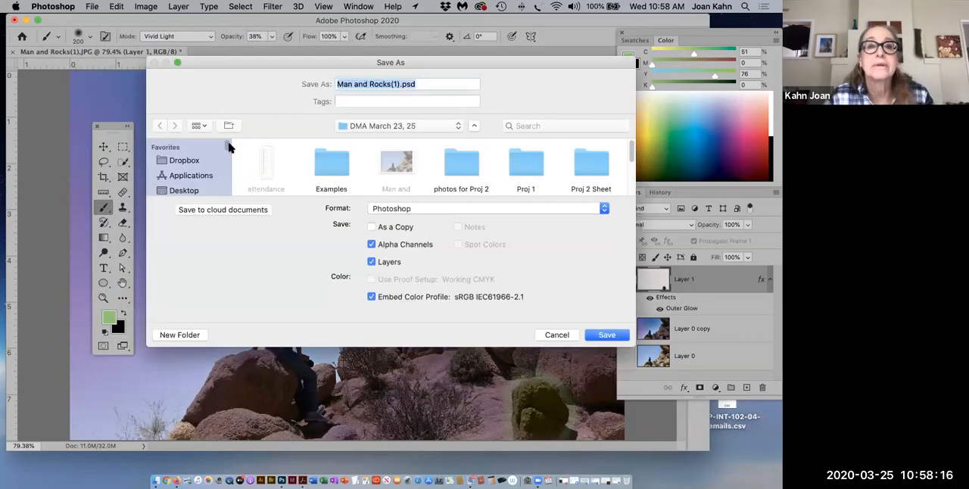
{"action": "left_click", "coordinate": [399, 84]}
{"action": "type", "text": "Final"}
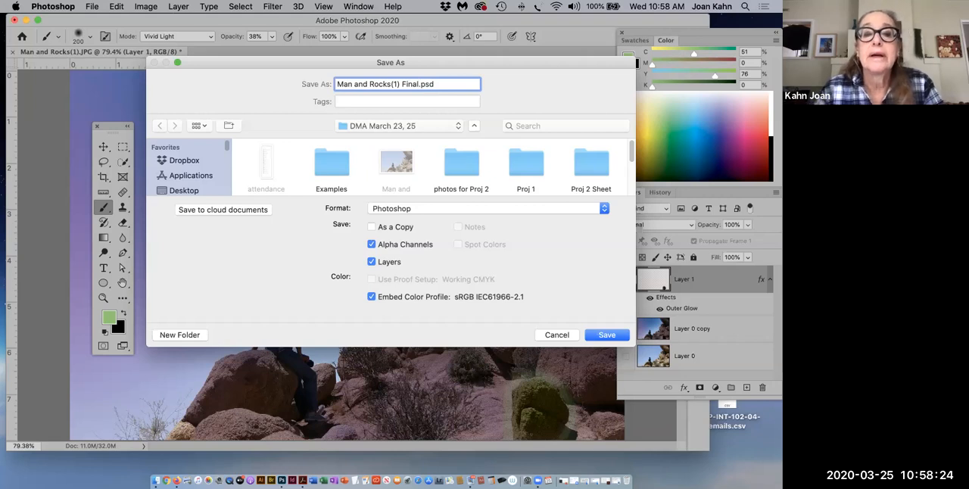